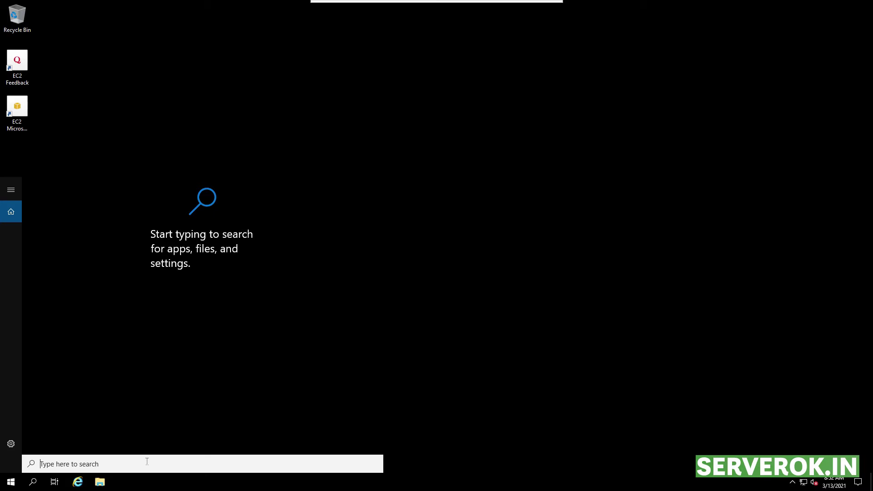
Step: Run winver to show Windows Server 2019 version 1809 (OS Build 17763.1757) and centre the dialog
text(winver)
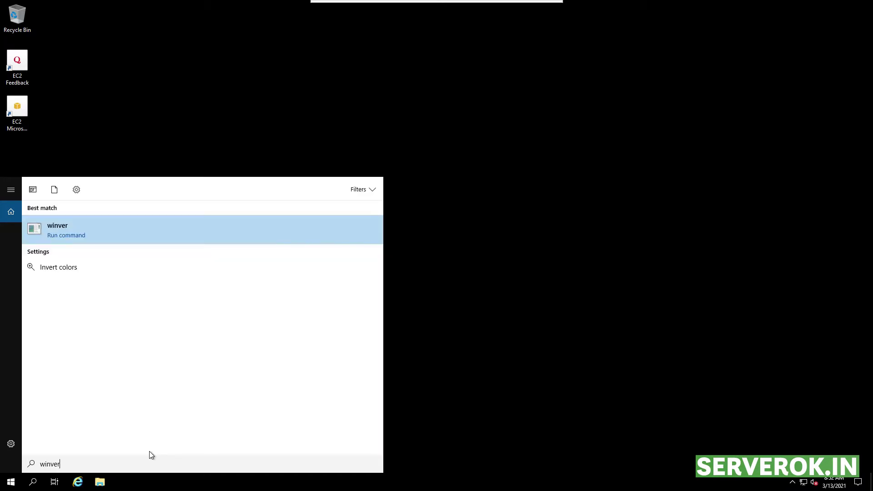
key(Return)
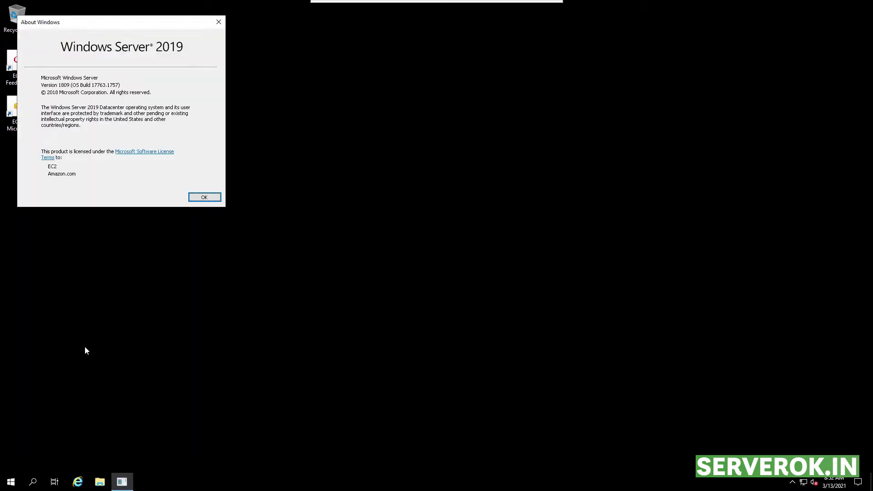
drag(113, 26, 416, 172)
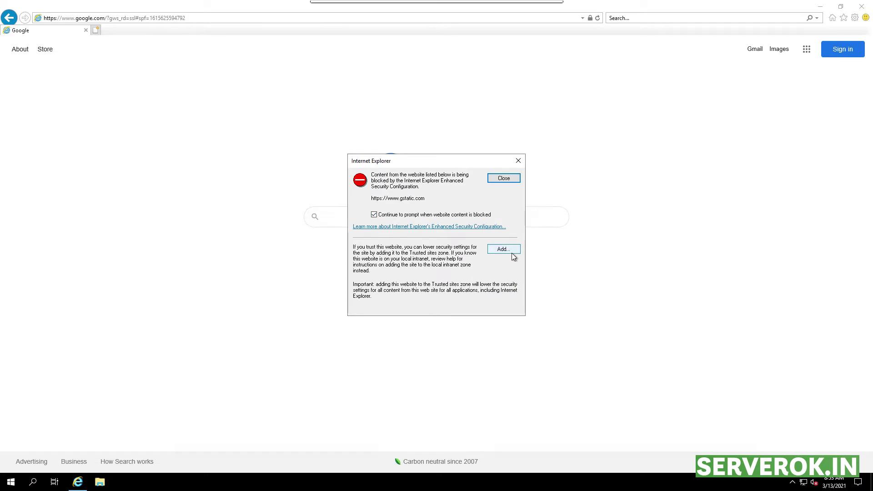
Step: Dismiss the gstatic.com blocked-content prompt and launch Server Manager from search
click(509, 250)
click(500, 311)
click(32, 482)
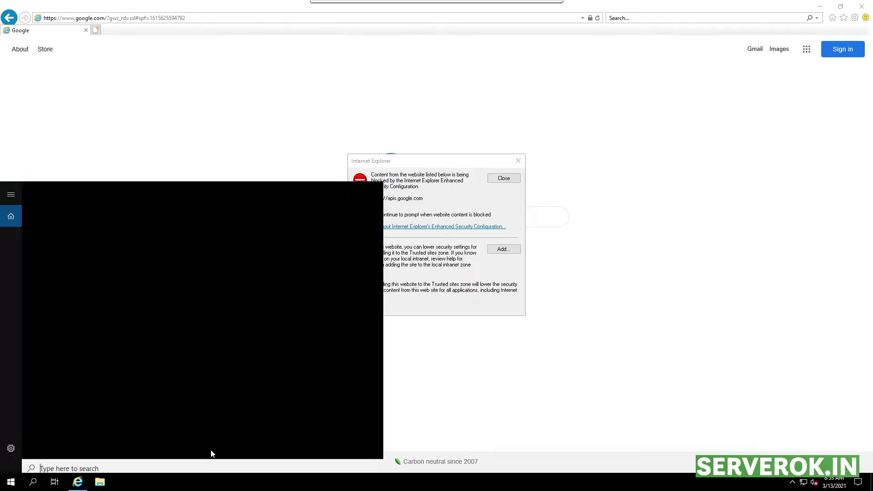
text(server)
key(Return)
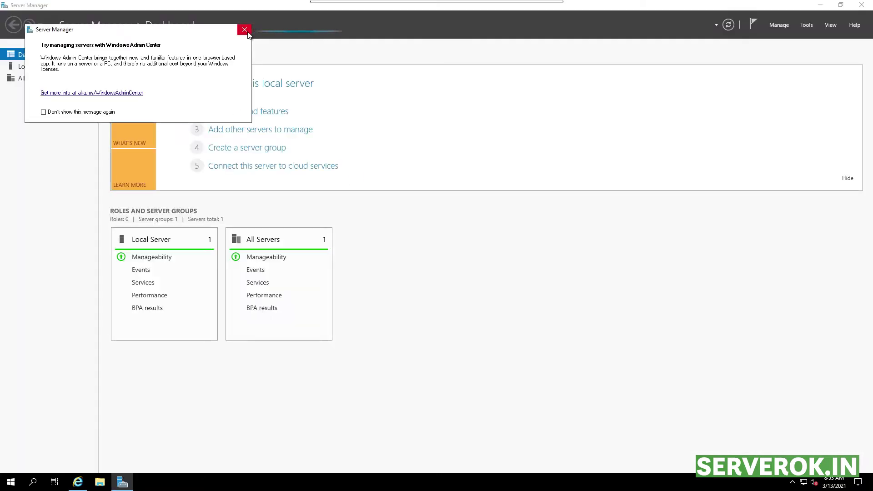
Step: Turn IE Enhanced Security Configuration off for Administrators on the Local Server page, then close Internet Explorer
click(38, 68)
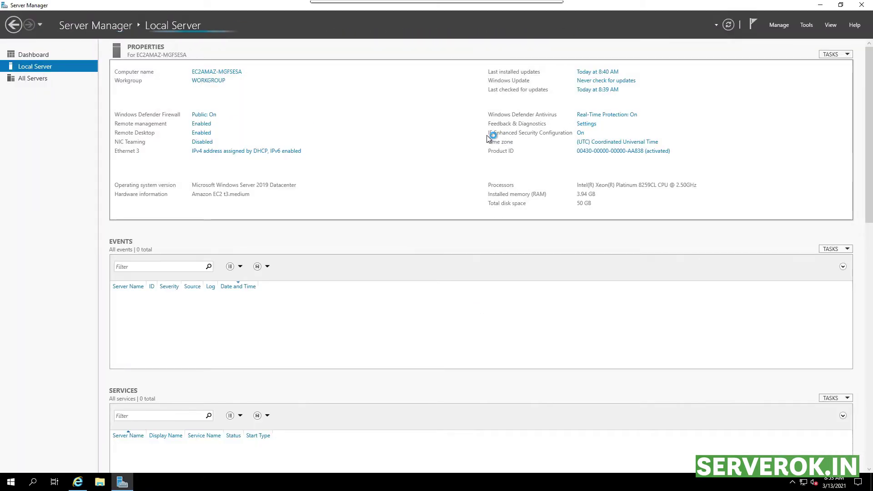
click(581, 133)
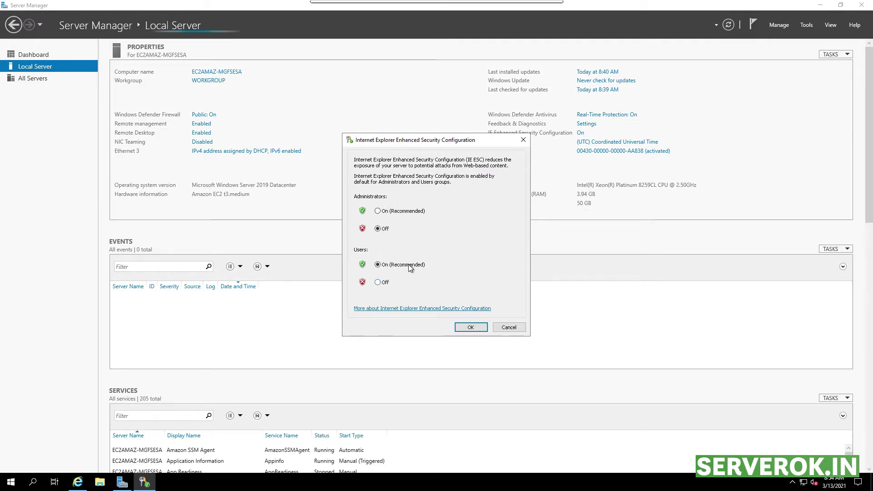
click(471, 327)
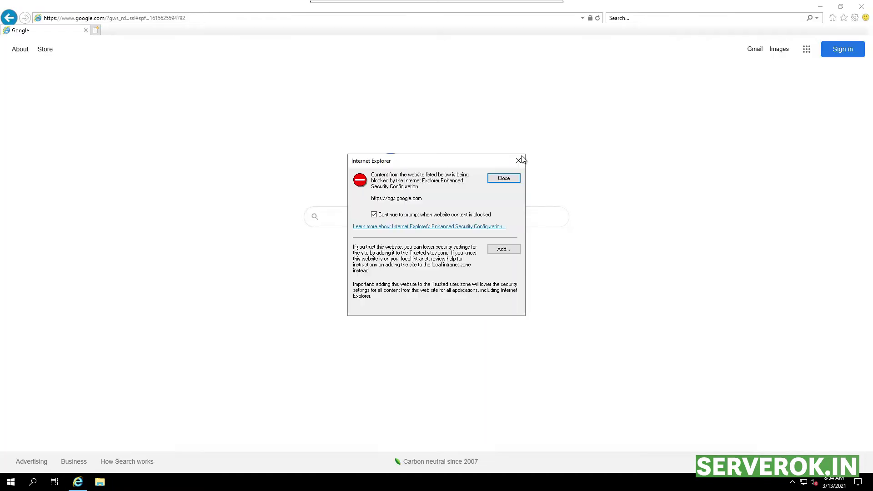
key(Return)
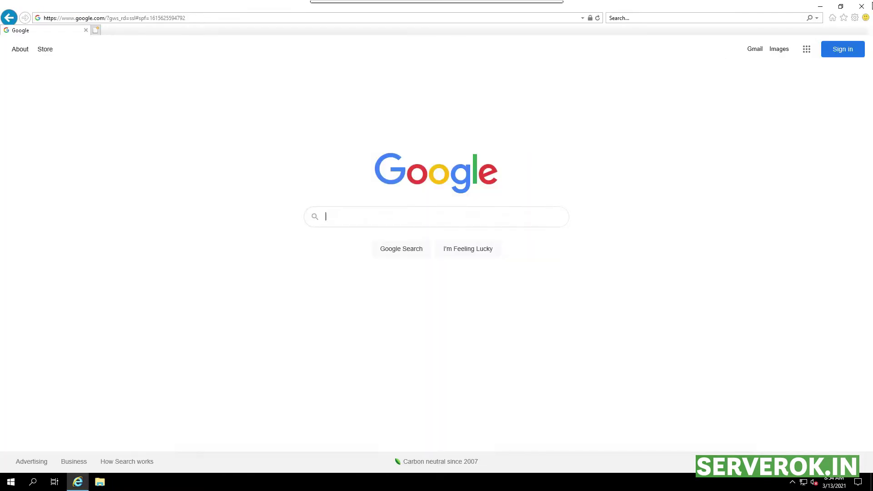
click(866, 4)
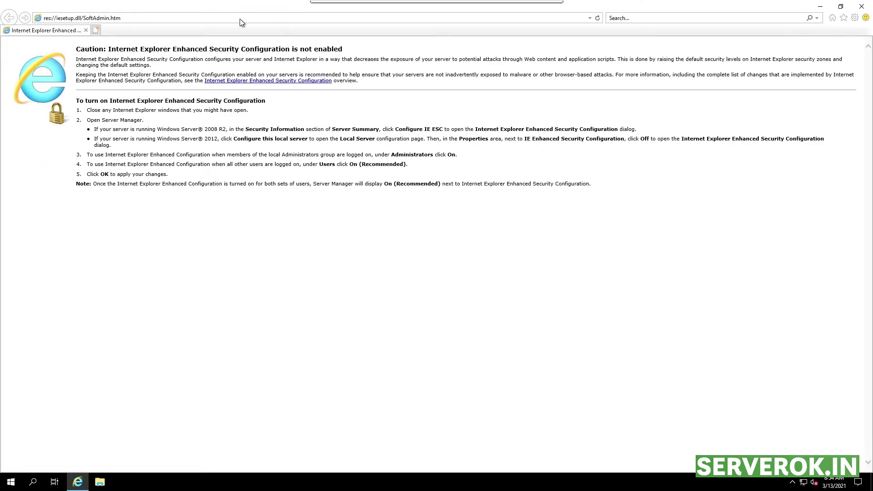
Step: Search Google for 'ms sql 2017 express' to reach Microsoft's SQL Server 2017 Express download page
click(241, 19)
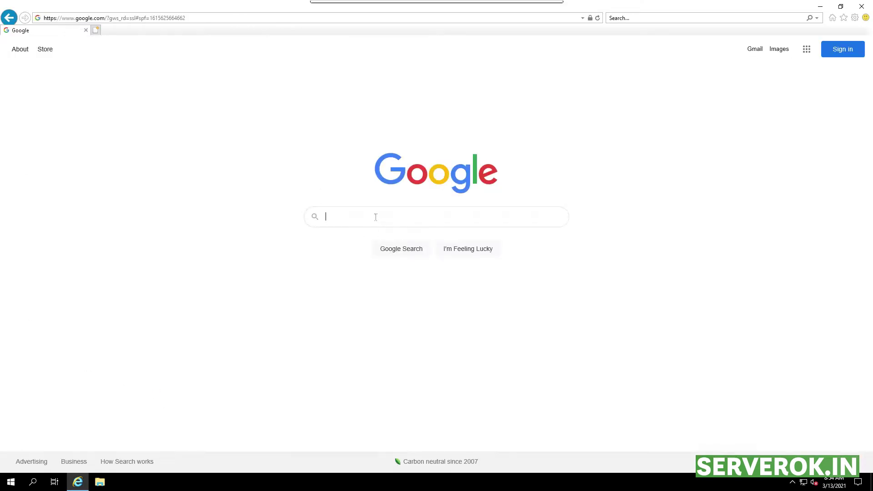
click(378, 210)
text(ms sql )
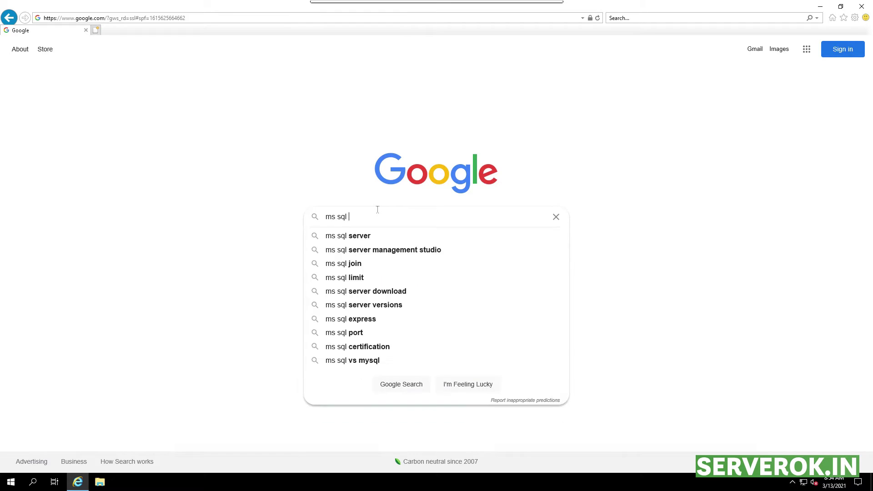
text(20)
text(17)
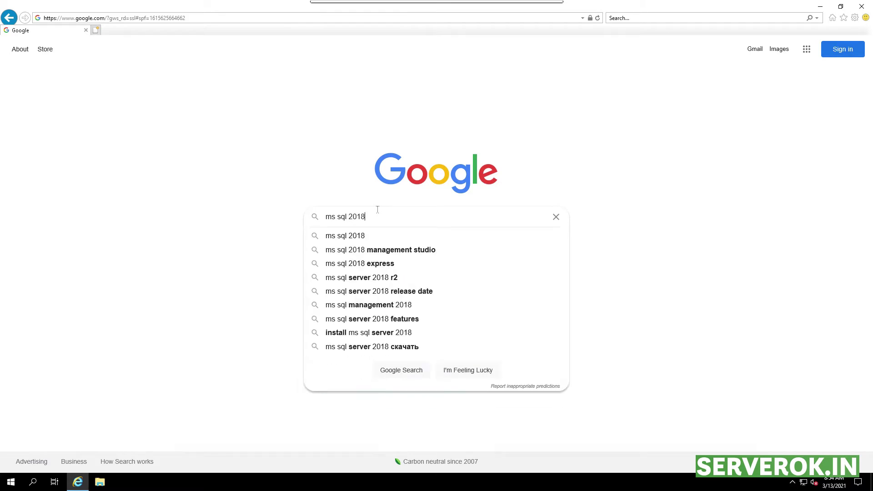
key(Down)
key(Down)
key(Down)
key(Return)
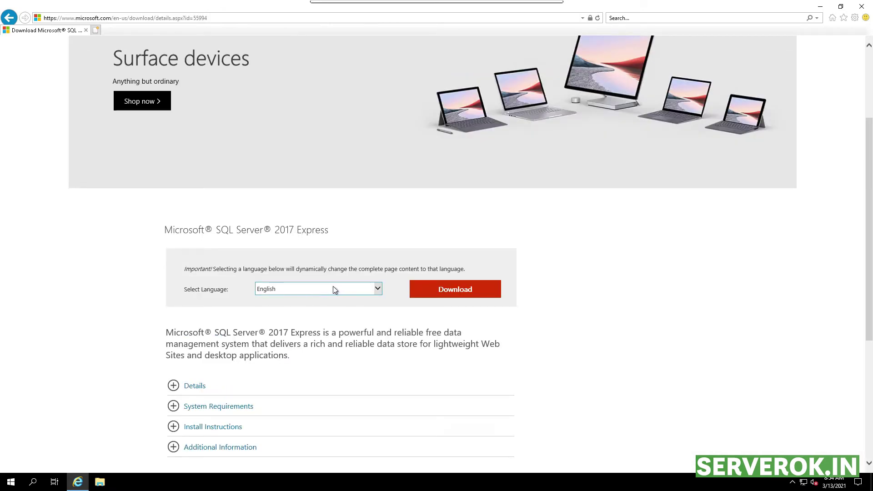
Step: Download and save SQLServer2017-SSEI-Expr.exe, then view it in the Downloads folder
click(446, 292)
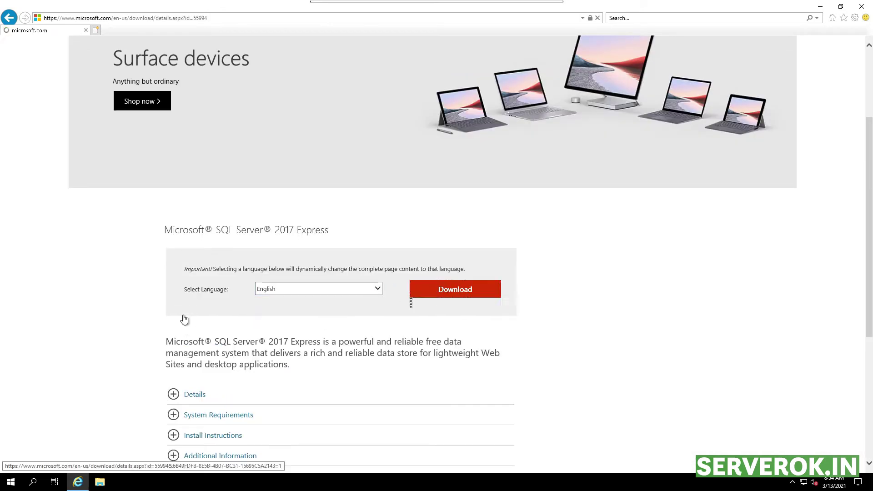
click(582, 463)
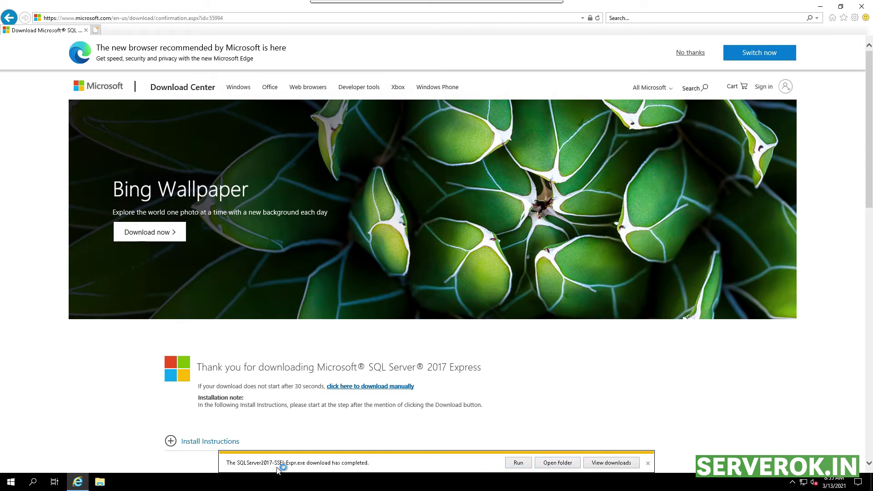
click(517, 463)
click(100, 482)
click(222, 181)
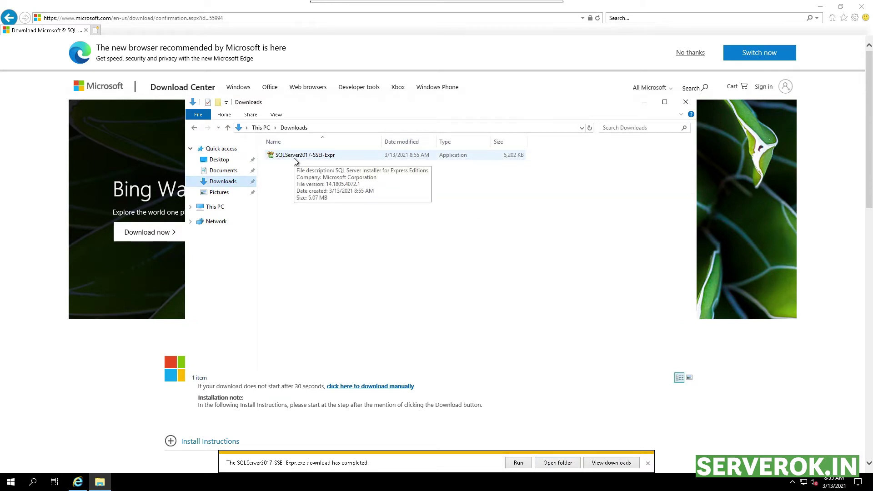
Step: Run SQLServer2017-SSEI-Expr as a Custom install, downloading setup files to C:\SQLServer2017Media
double_click(297, 156)
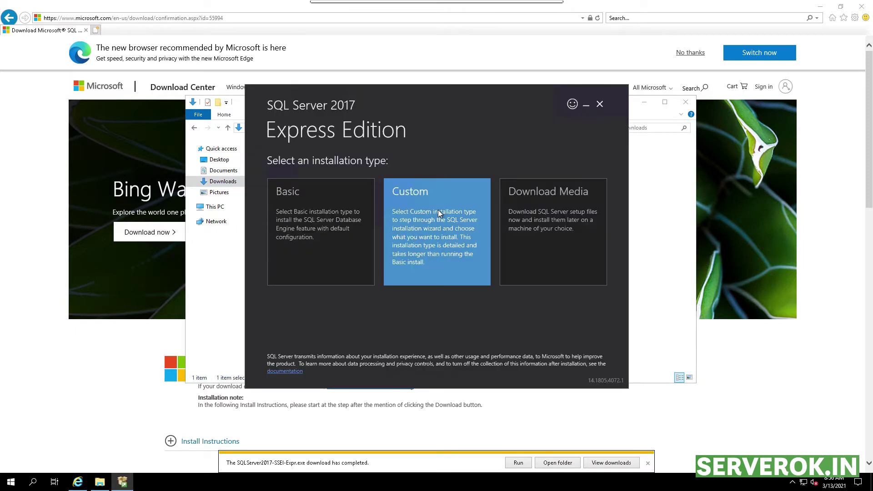
click(470, 256)
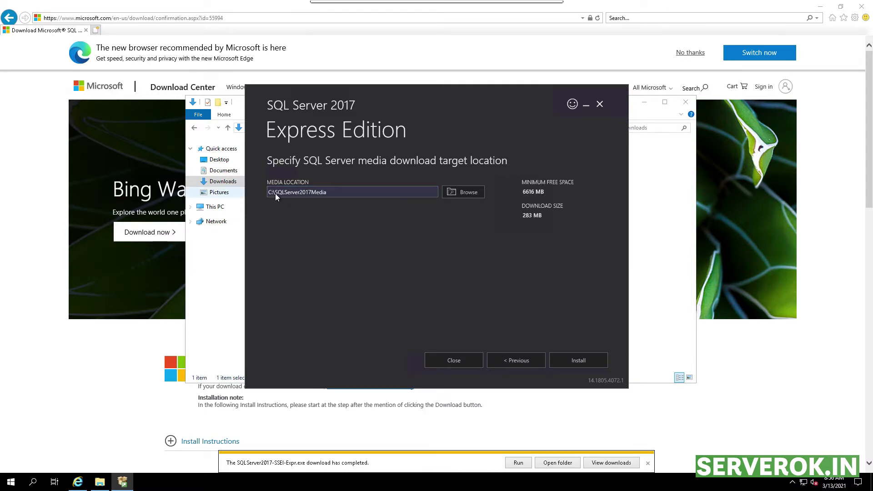
click(572, 359)
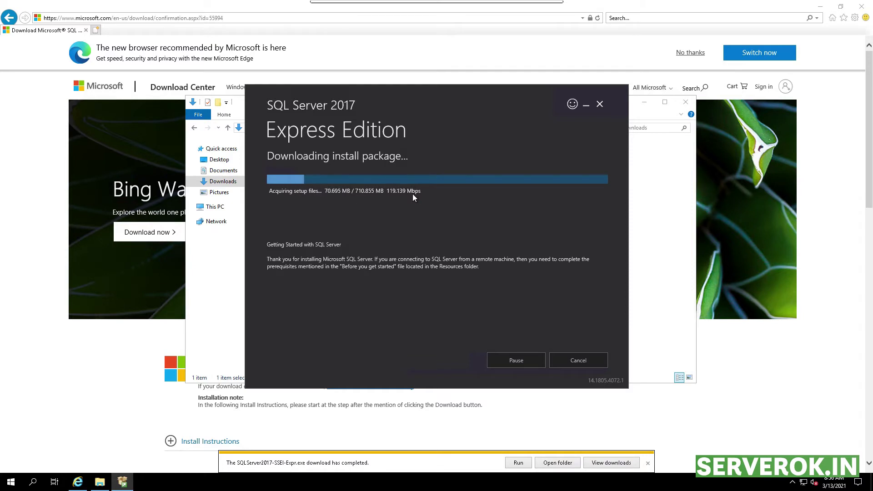
click(89, 430)
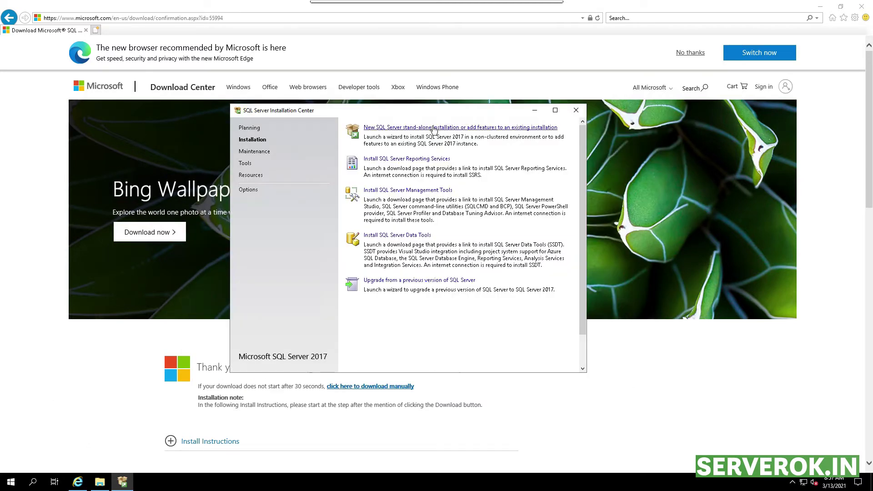
Step: Start a new stand-alone installation and accept the license, then quit setup after the restart check fails
click(435, 129)
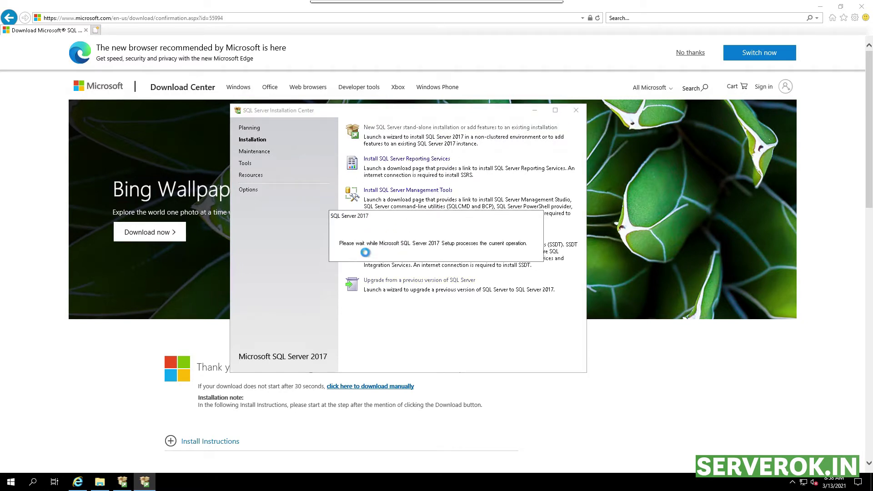
click(371, 317)
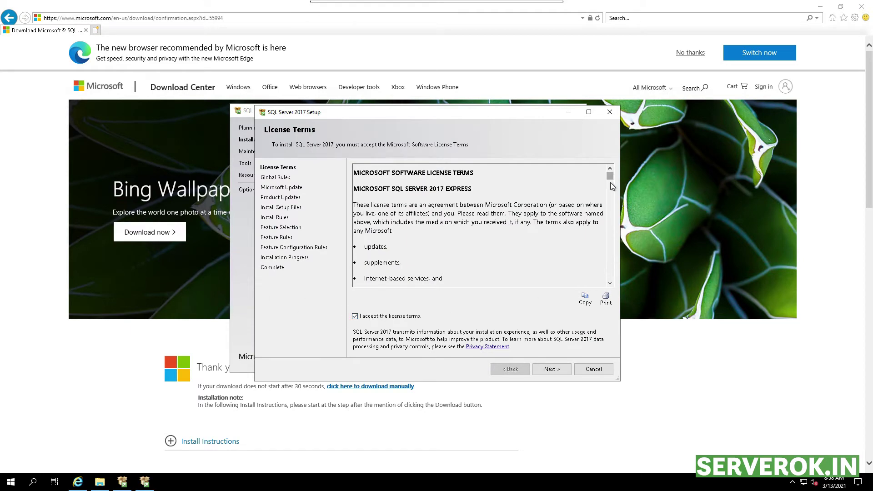
drag(610, 182, 605, 305)
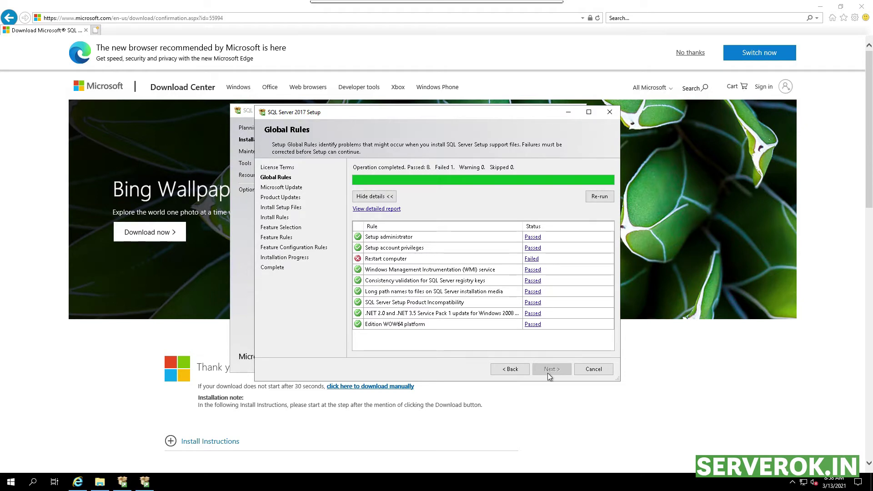
click(359, 262)
click(593, 369)
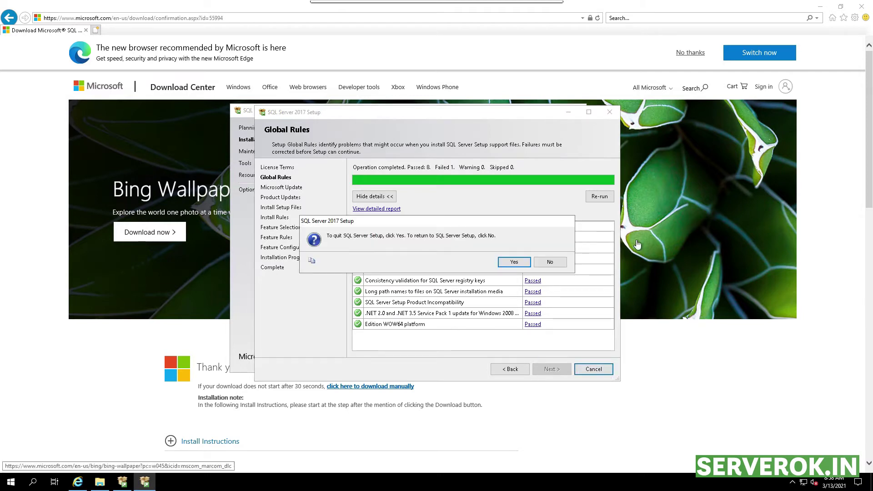
click(513, 260)
Step: Close Installation Center, Internet Explorer and File Explorer, then restart the server with reason Other (Unplanned)
click(577, 110)
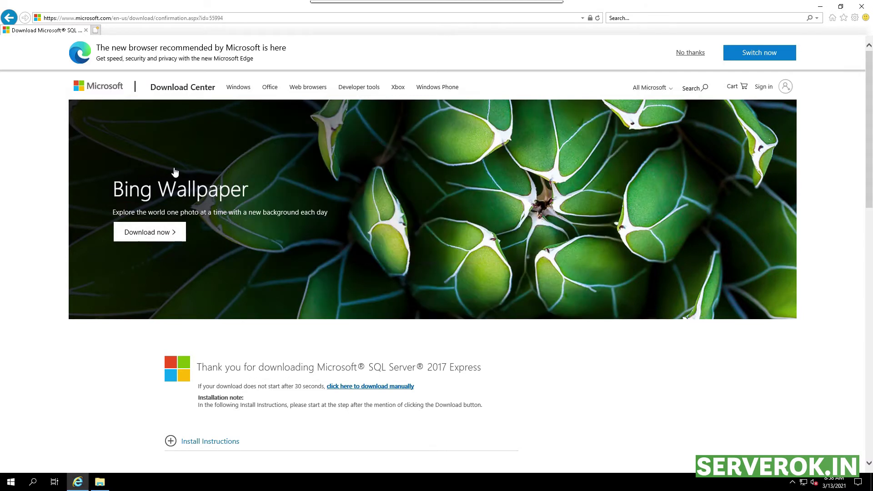
click(863, 6)
click(687, 101)
click(10, 482)
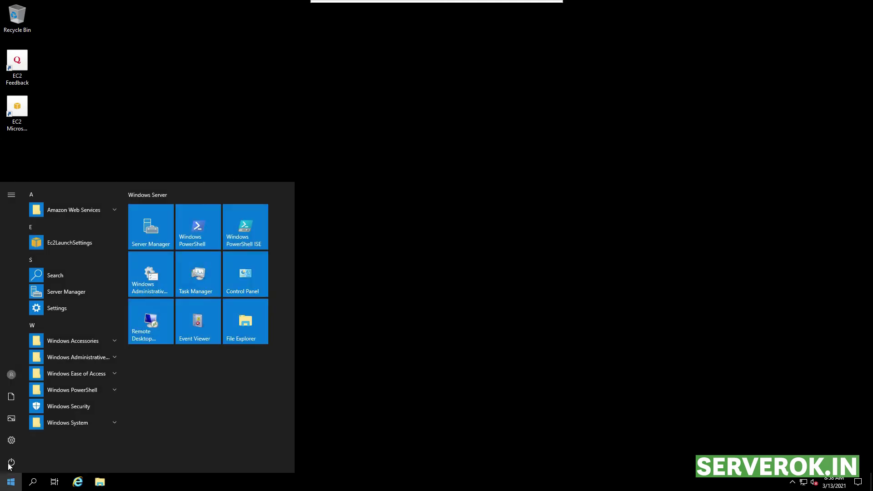
click(11, 462)
click(50, 422)
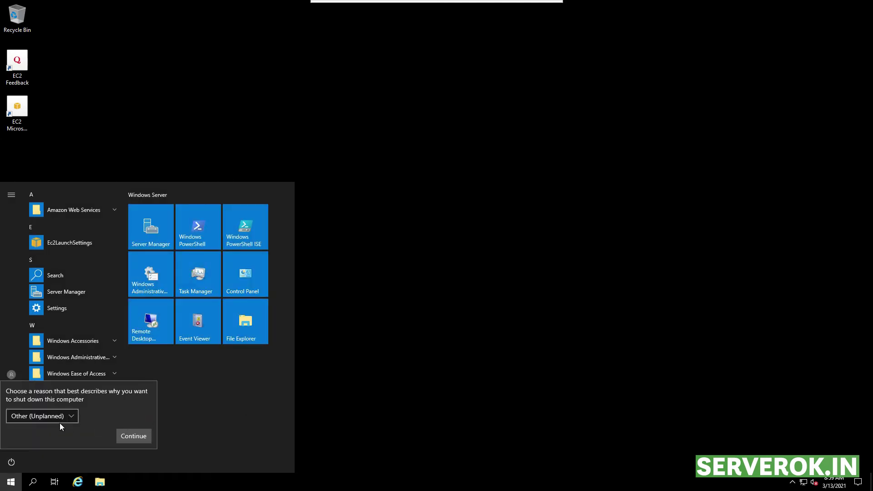
click(138, 438)
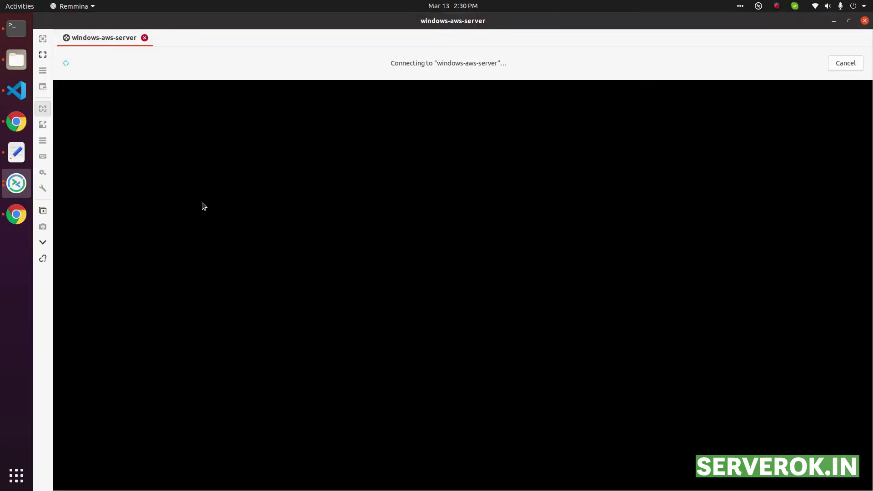
click(43, 55)
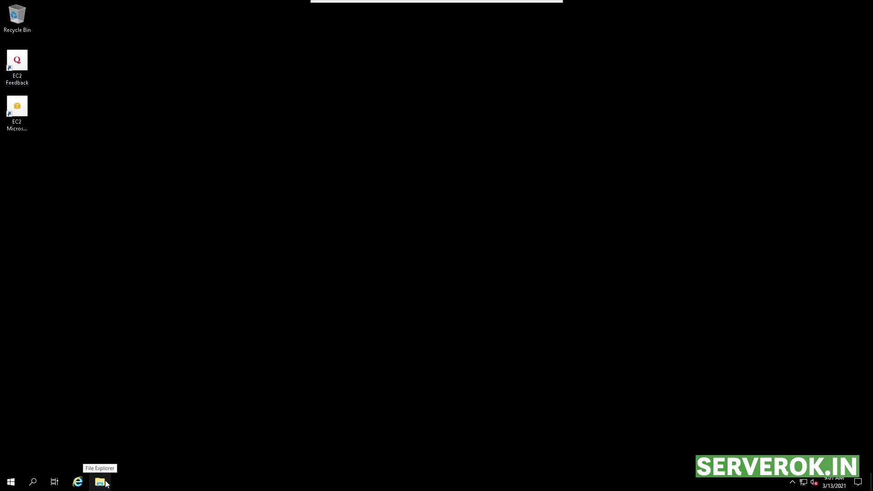
Step: Relaunch SQLServer2017-SSEI-Expr from the Downloads folder in File Explorer
click(99, 483)
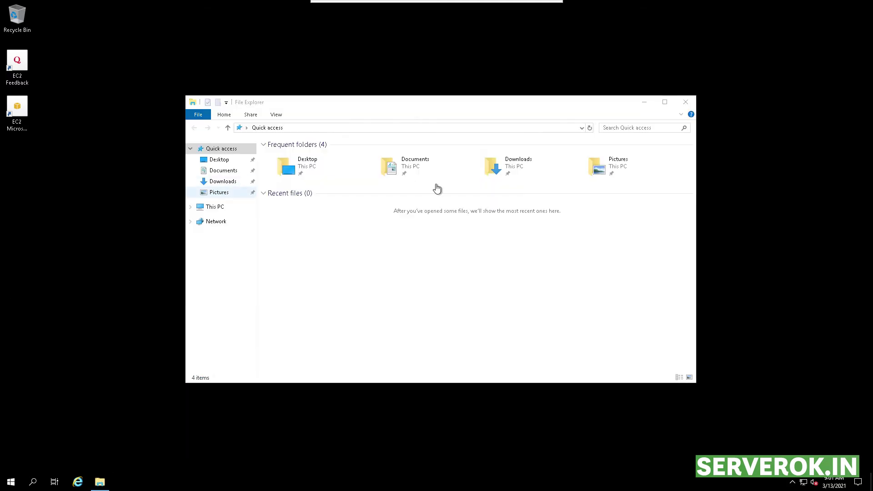
click(220, 182)
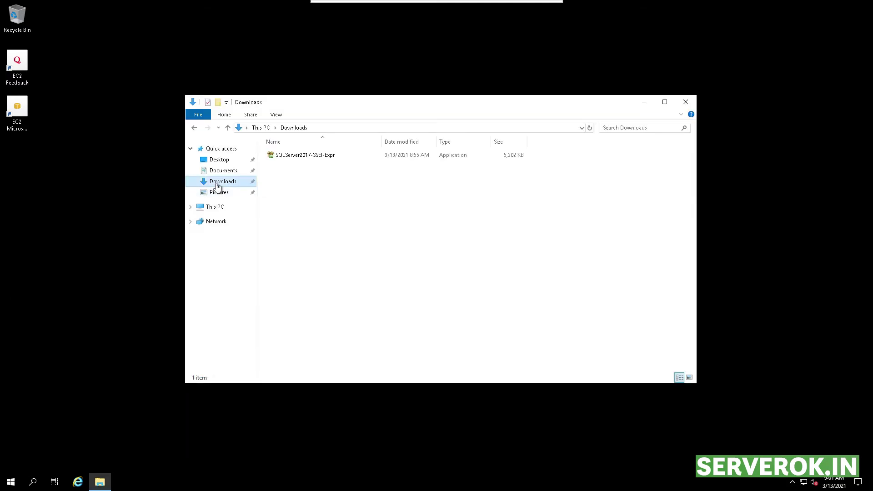
double_click(299, 156)
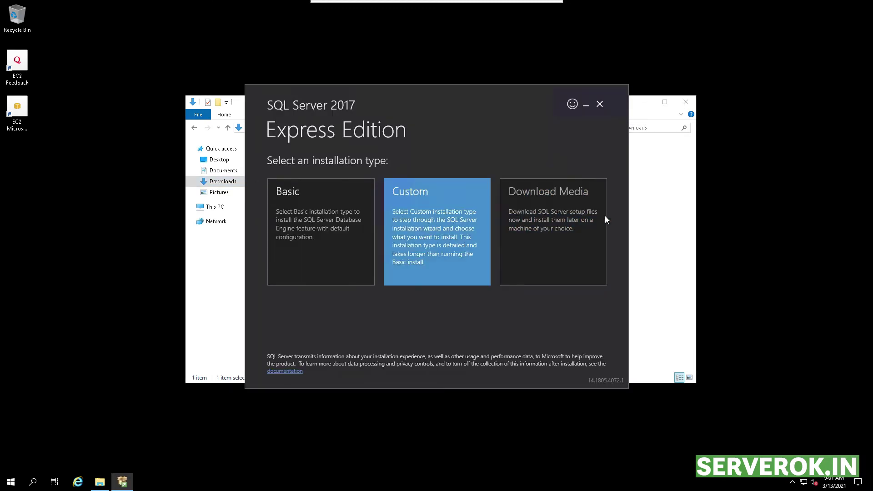
Step: Download the full media to C:\SQLServer2017Media, start a new stand-alone install, accept the license, pass Microsoft Update
click(605, 217)
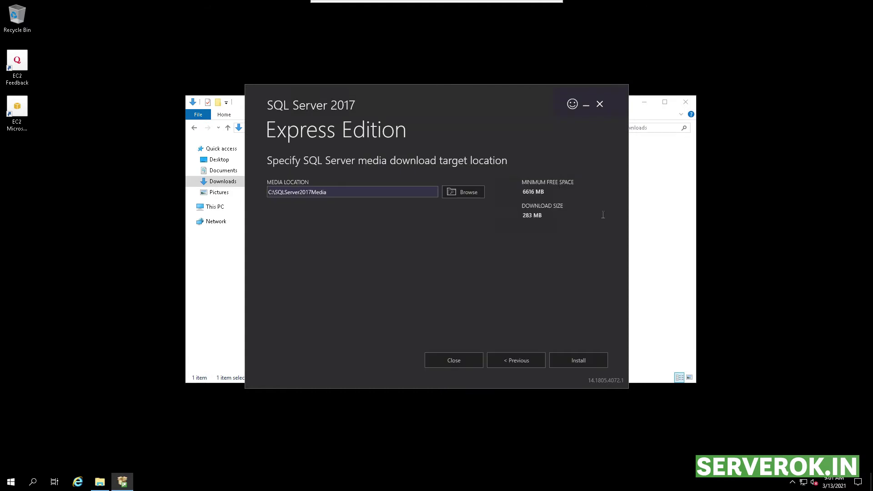
click(576, 361)
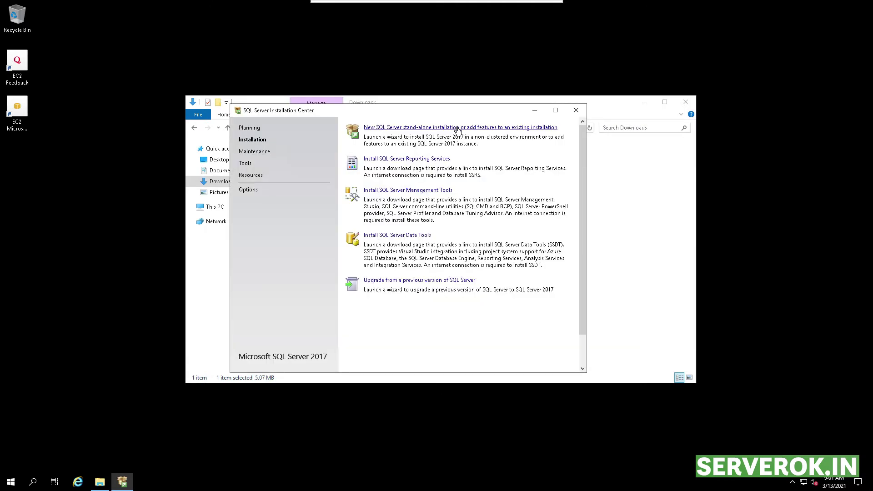
click(458, 129)
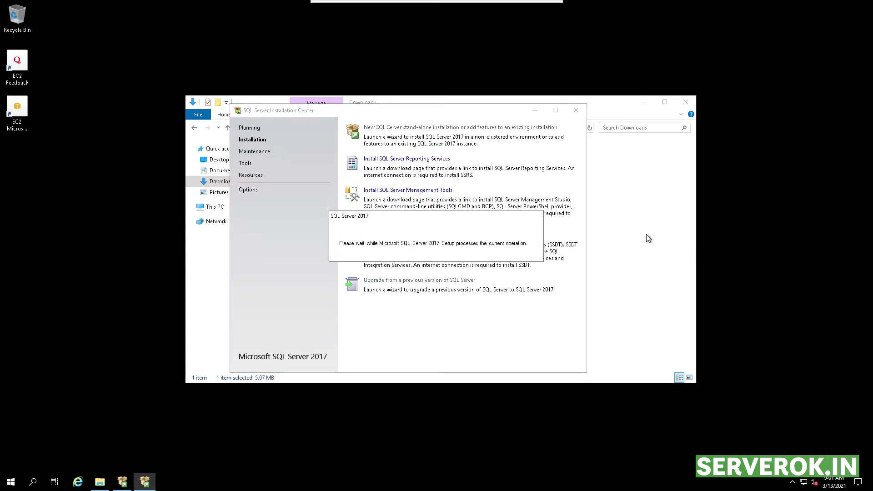
drag(609, 175, 392, 309)
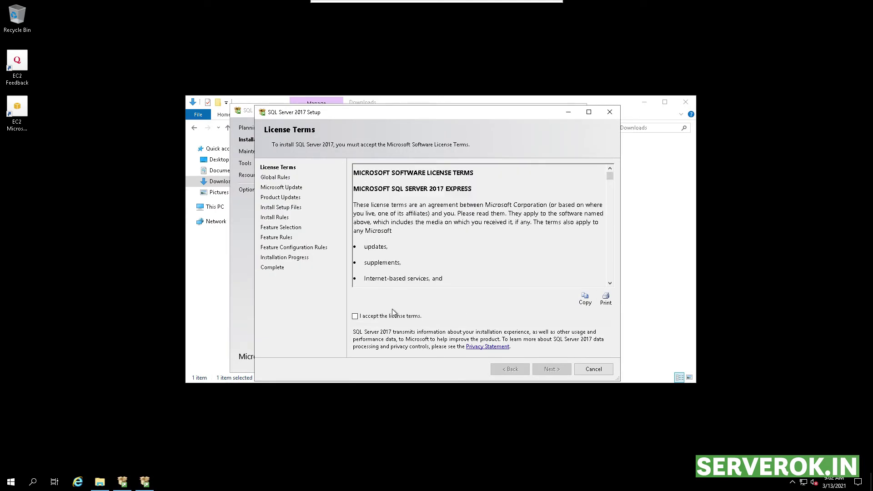
click(368, 317)
click(549, 369)
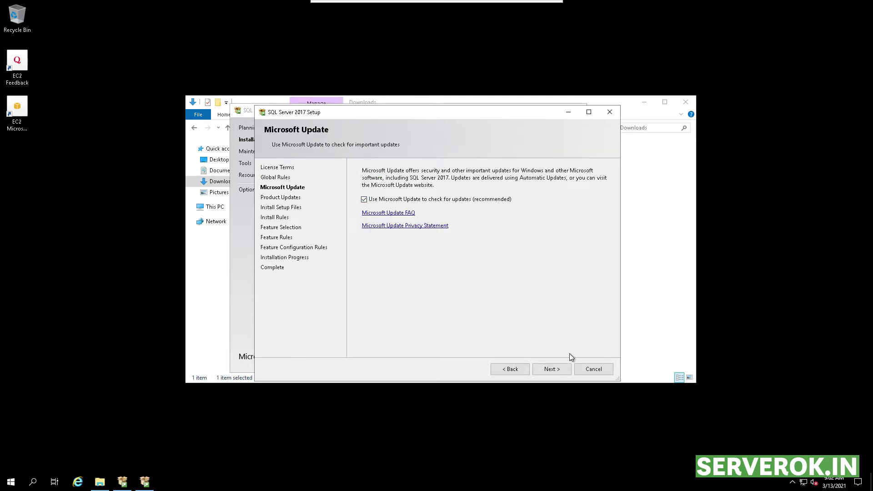
click(552, 370)
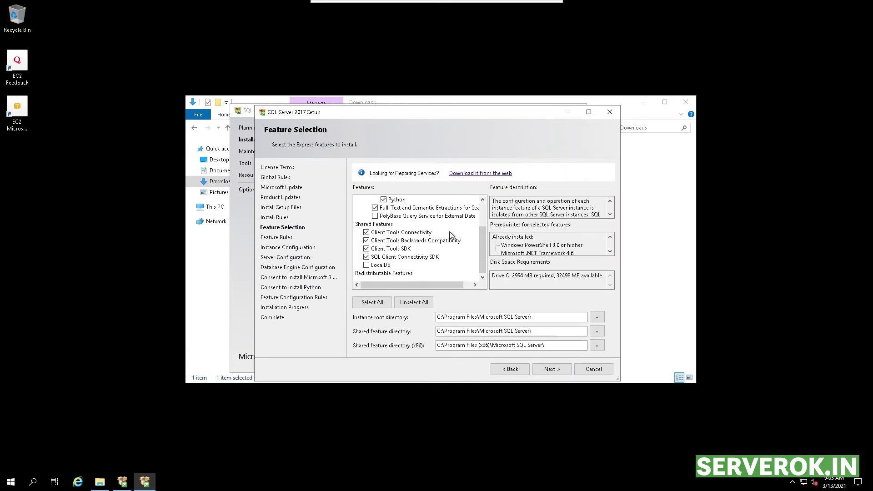
Step: Keep the default features with LocalDB unchecked and the default Instance root directory
click(382, 266)
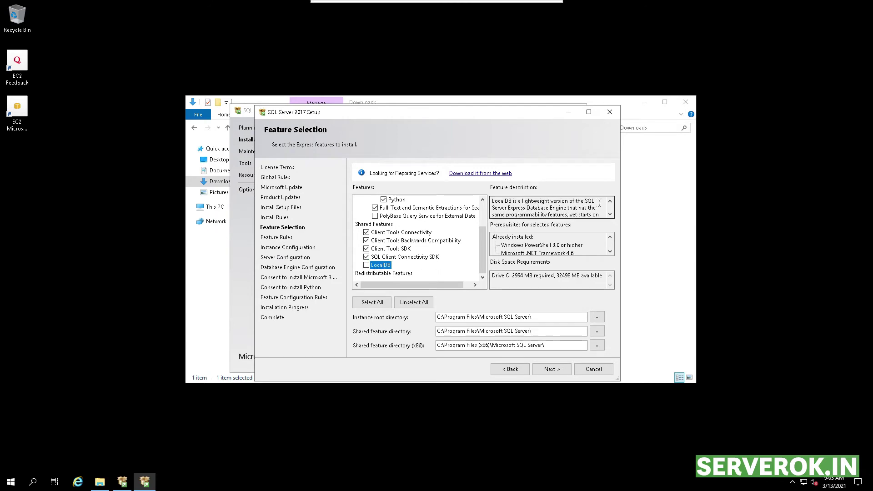
scroll(418, 267, up, 2)
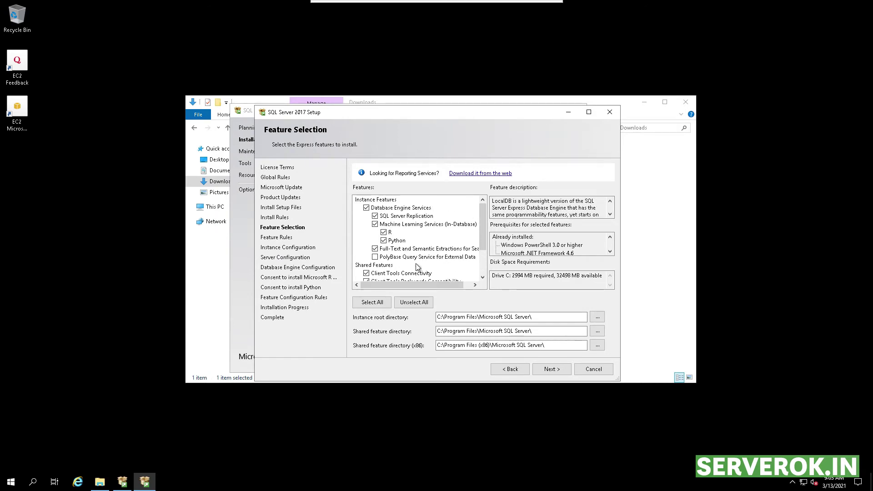
scroll(447, 259, down, 2)
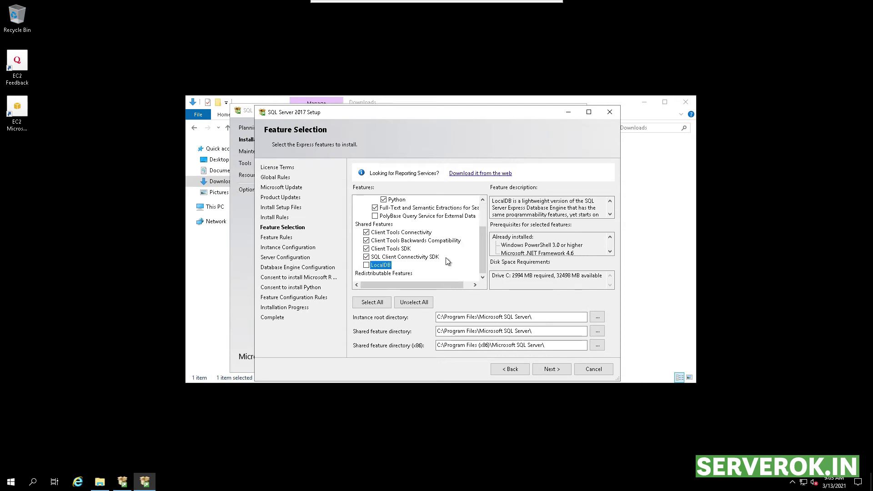
click(478, 317)
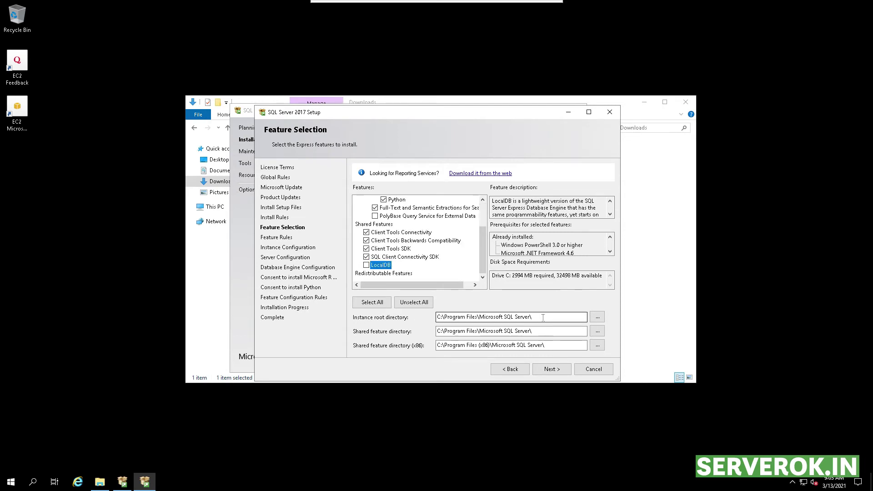
drag(532, 317, 434, 318)
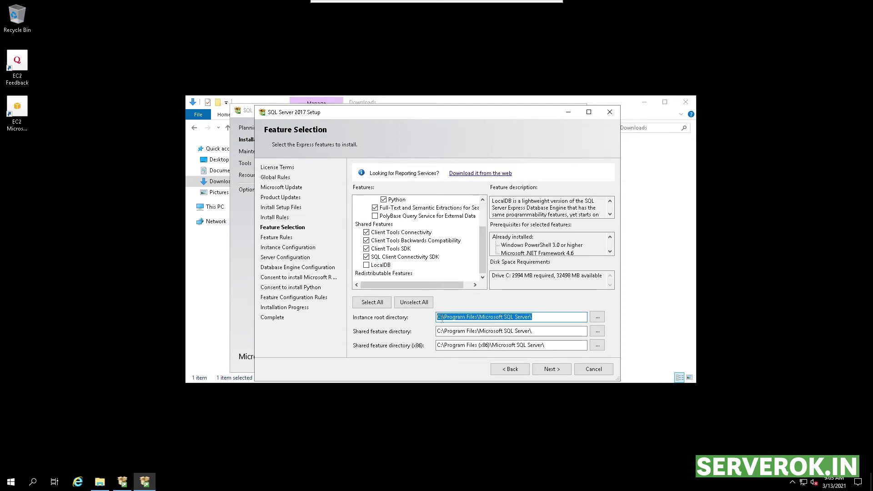
click(552, 369)
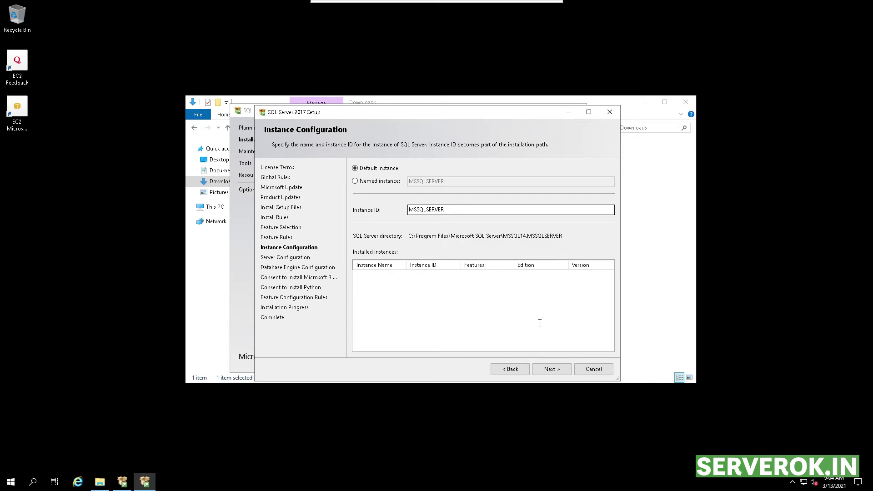
Step: Keep the default MSSQLSERVER instance, then choose Mixed Mode and enter and confirm the sa password
click(555, 369)
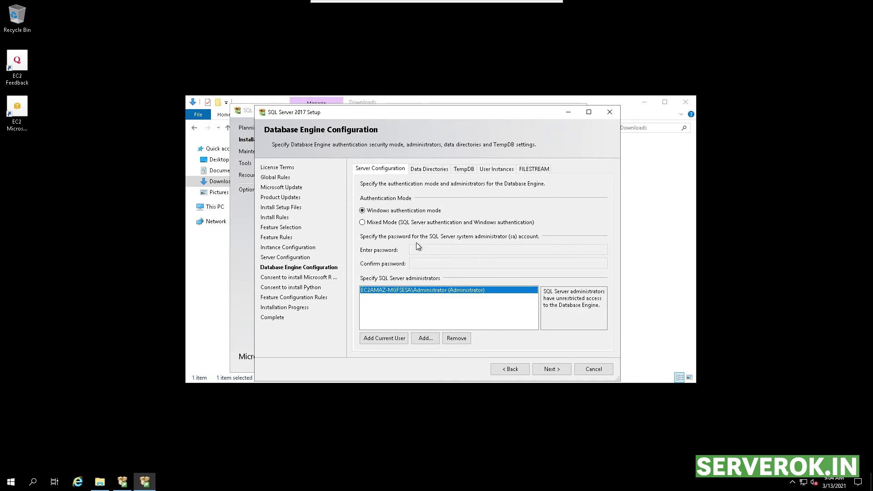
click(362, 223)
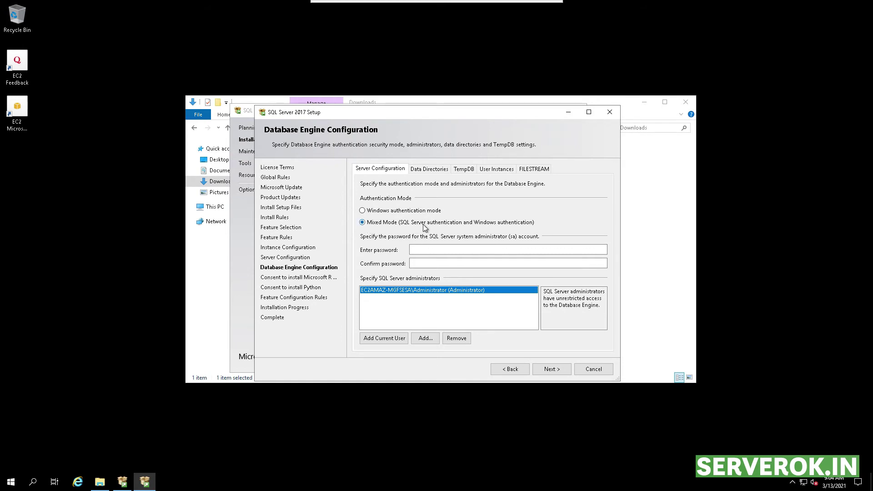
click(494, 249)
text(12345678)
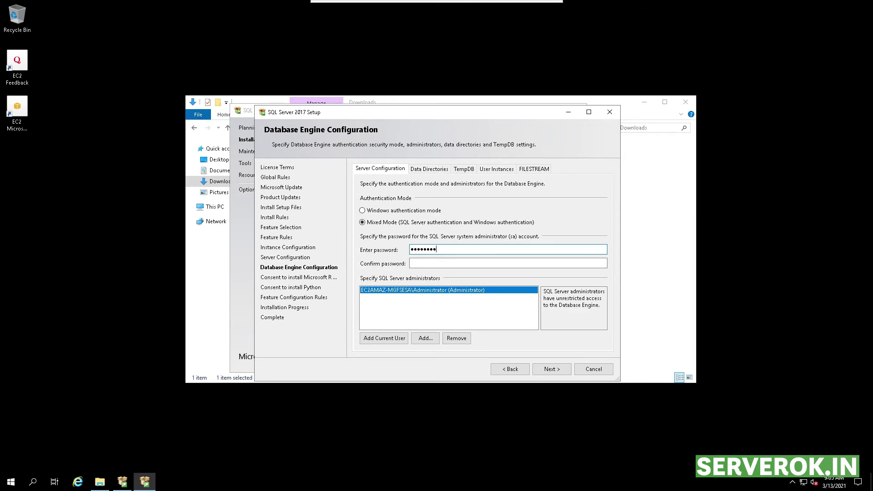
text(9)
click(411, 263)
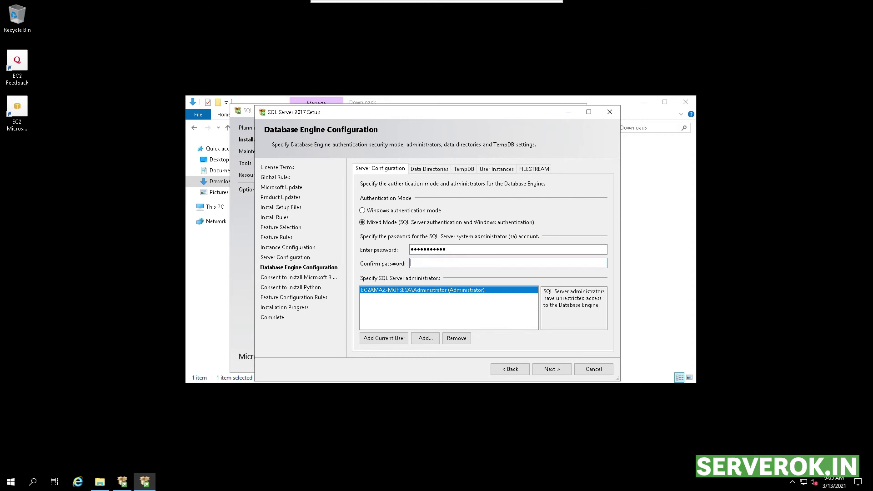
text(123456789)
click(550, 369)
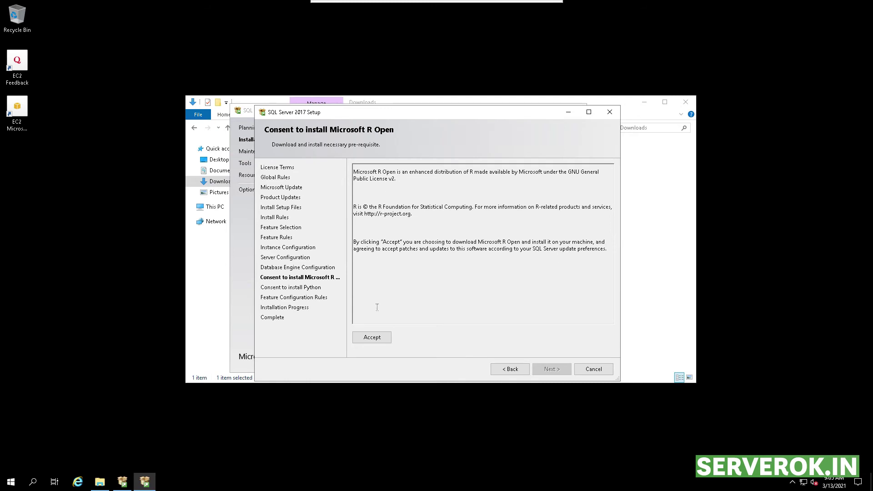
Step: Consent to the Microsoft R Open and Python downloads and let the installation finish
click(371, 339)
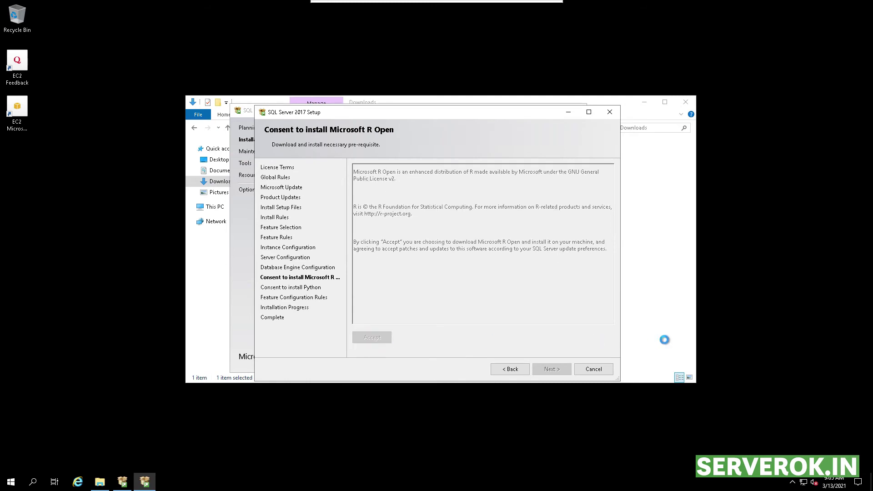
click(546, 370)
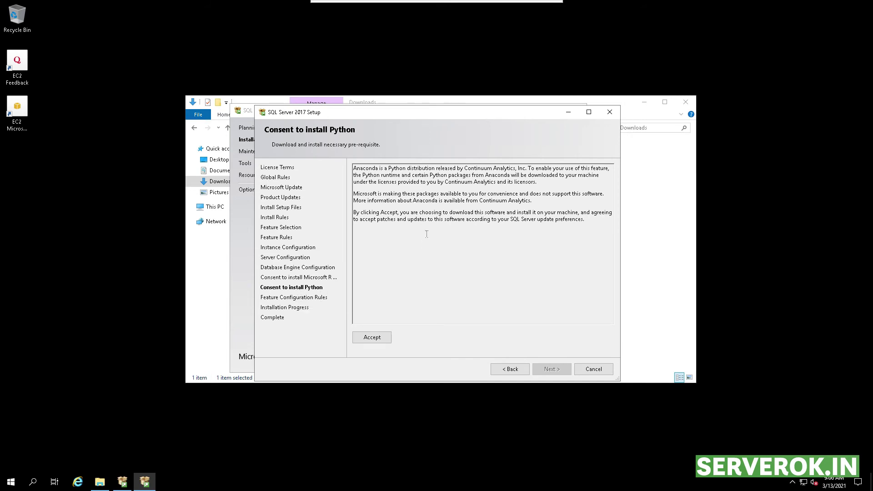
click(379, 340)
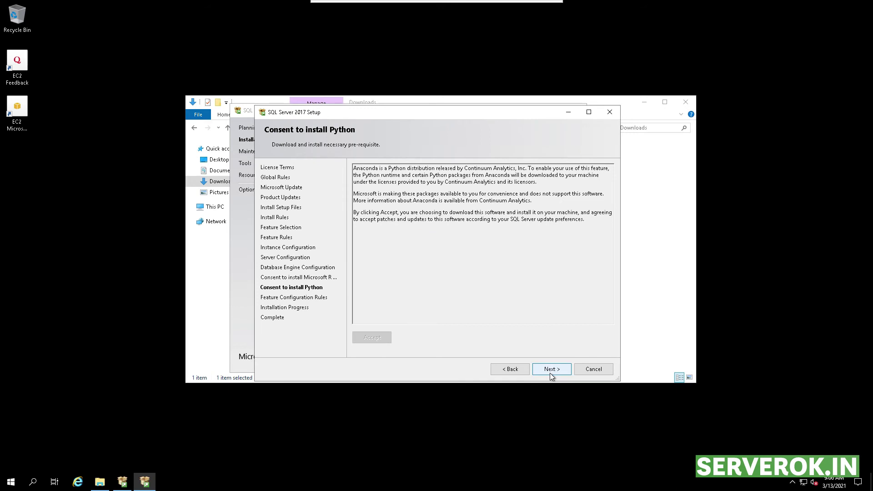
click(549, 371)
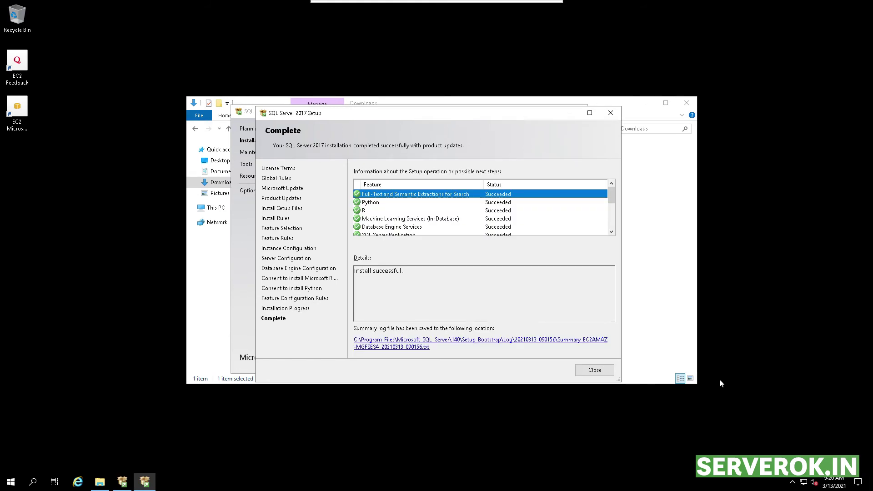
Step: Close SQL Server Setup and open the SSMS 18.8 download page from Installation Center
click(593, 370)
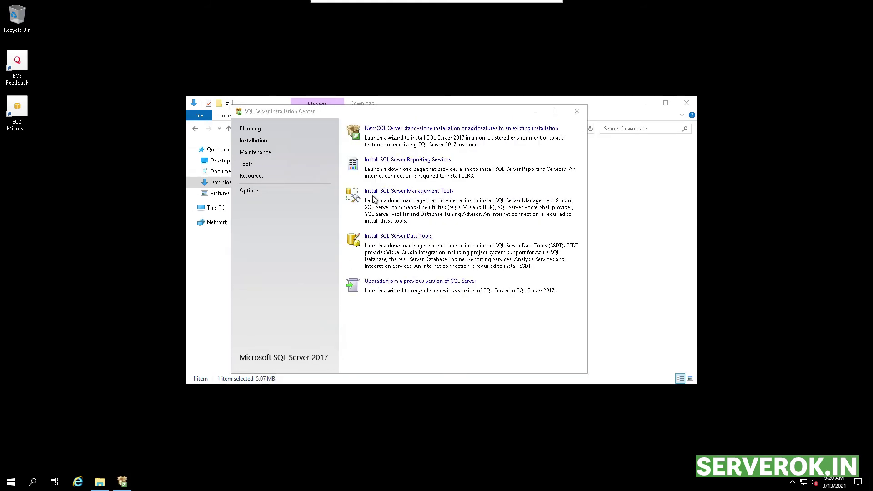
click(437, 194)
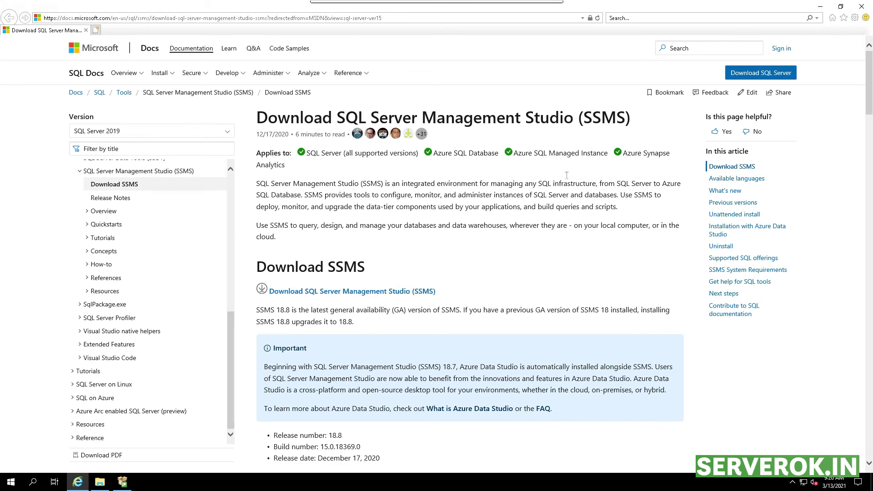
Step: Download and save SSMS-Setup-ENU.exe, then run it to reach the SSMS 18.8 welcome screen
scroll(543, 237, down, 3)
click(301, 226)
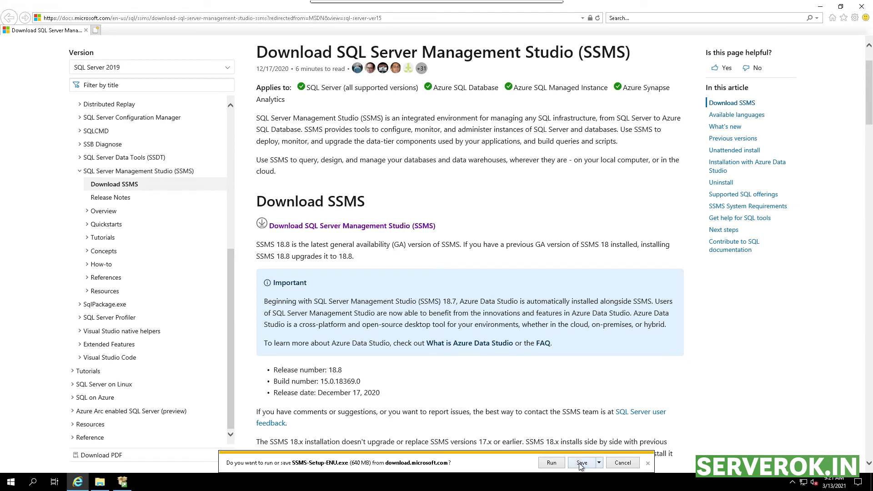
click(580, 465)
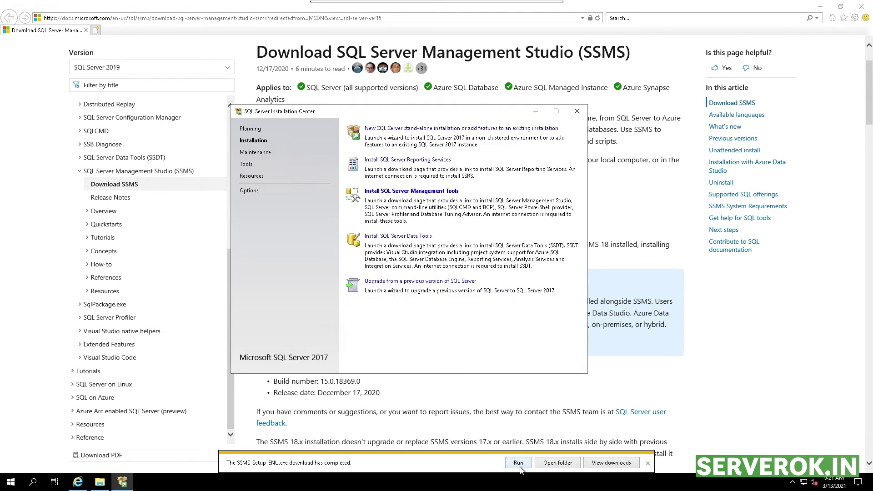
click(519, 464)
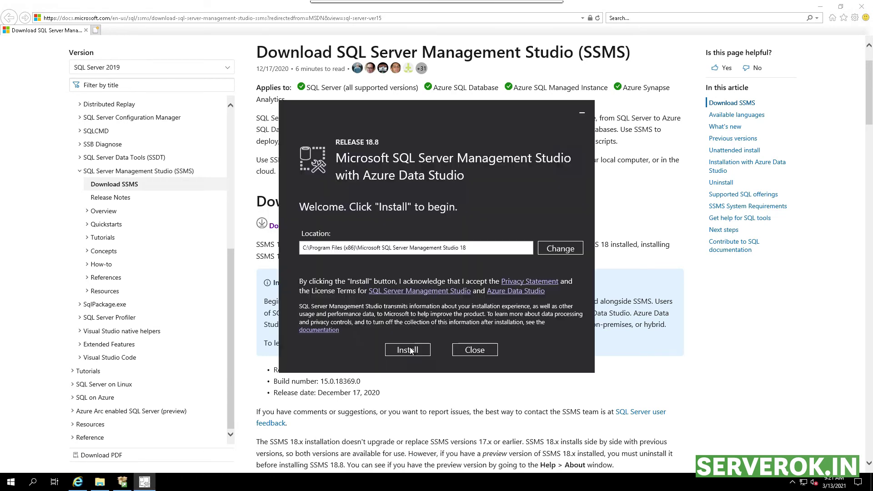
Step: Install SSMS 18.8 with the default location and close the installer without restarting
click(408, 350)
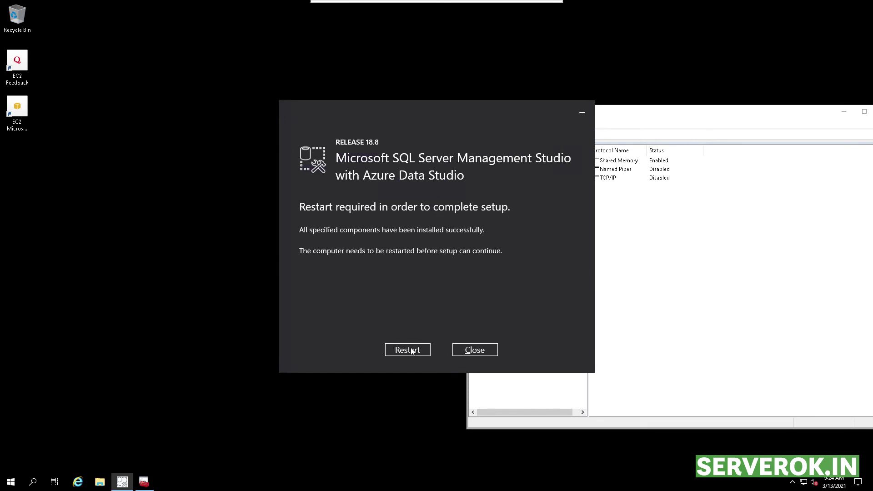
click(475, 350)
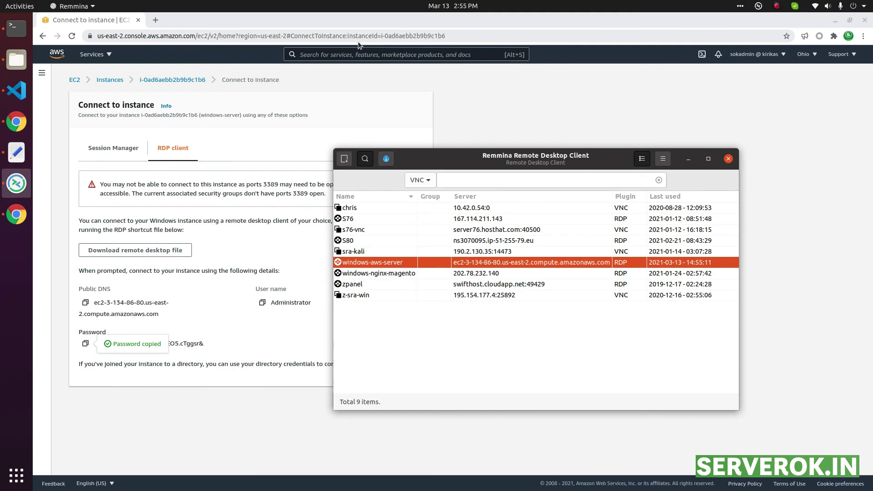
Step: Reconnect to windows-aws-server in full screen and launch Microsoft SQL Server Management Studio 18
double_click(384, 263)
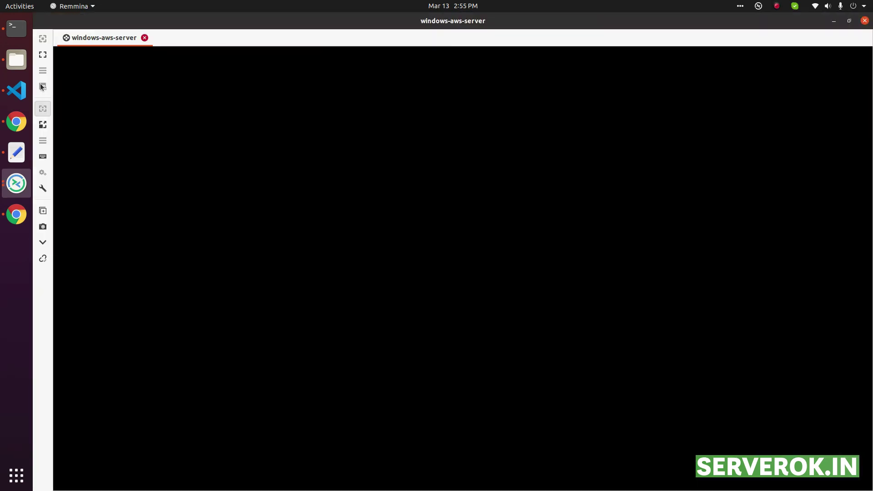
click(43, 54)
click(10, 482)
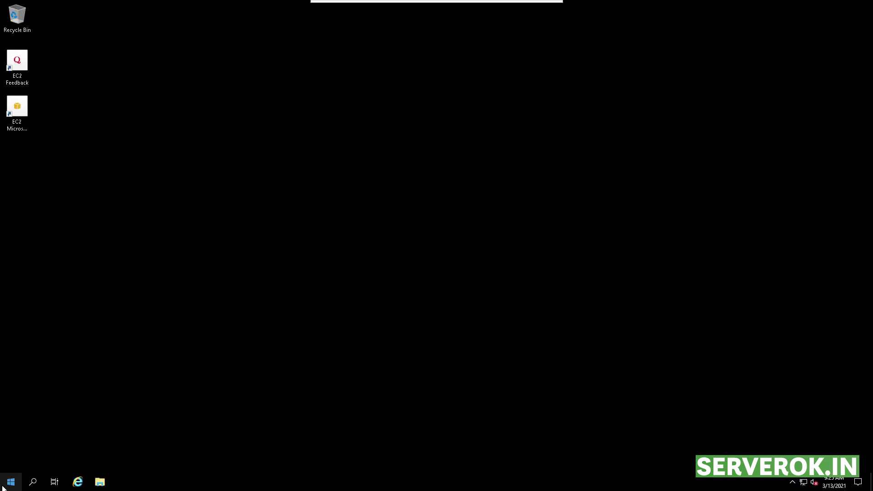
click(4, 486)
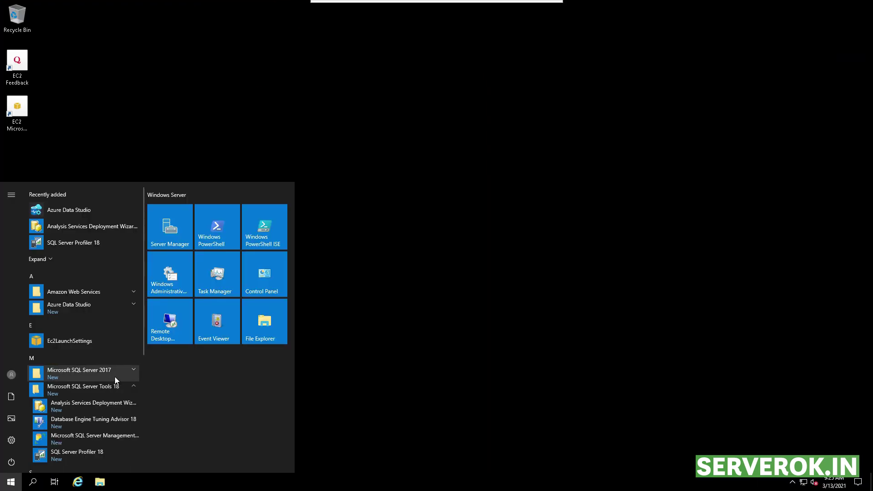
scroll(115, 377, down, 2)
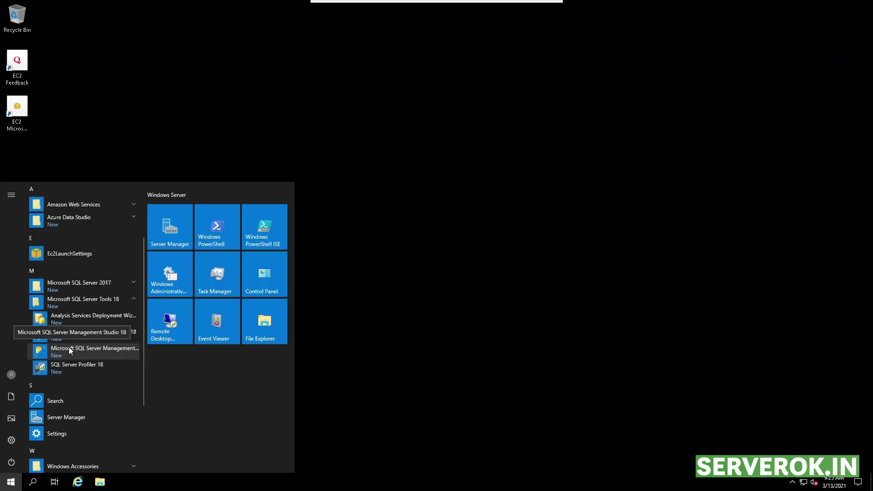
click(110, 348)
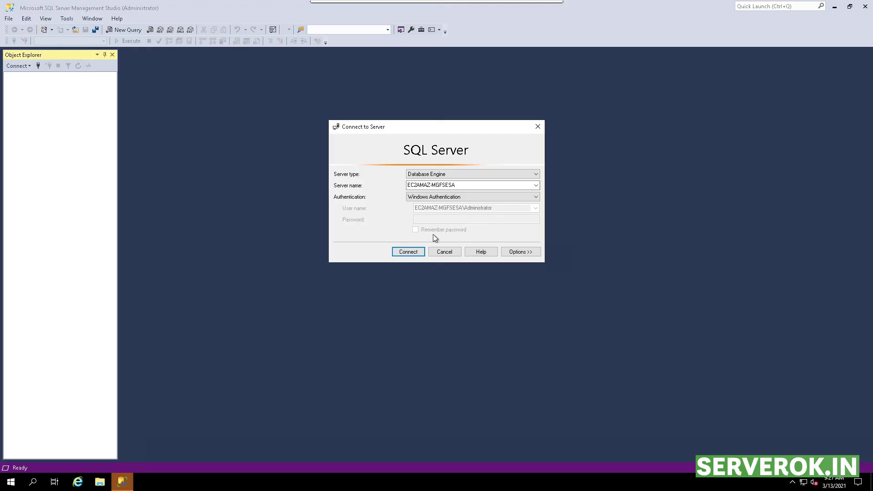
Step: Connect to EC2AMAZ-MGFSESA with Windows Authentication and expand its Databases folder
click(407, 252)
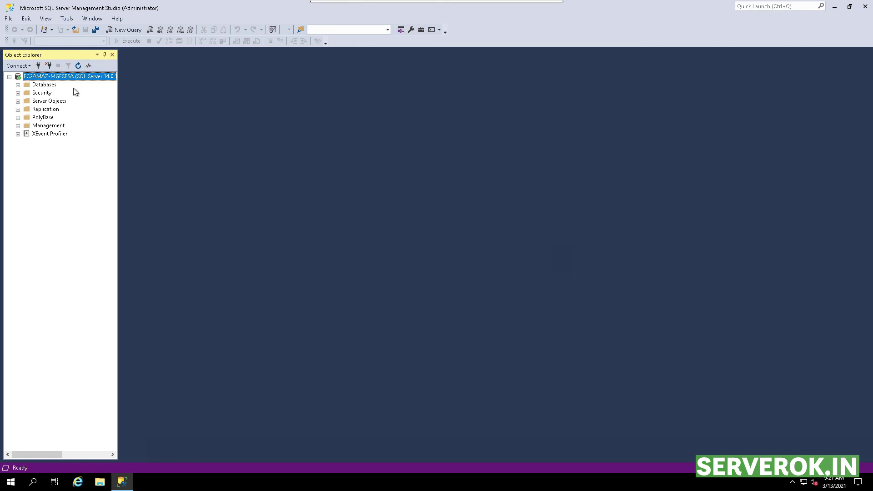
click(17, 85)
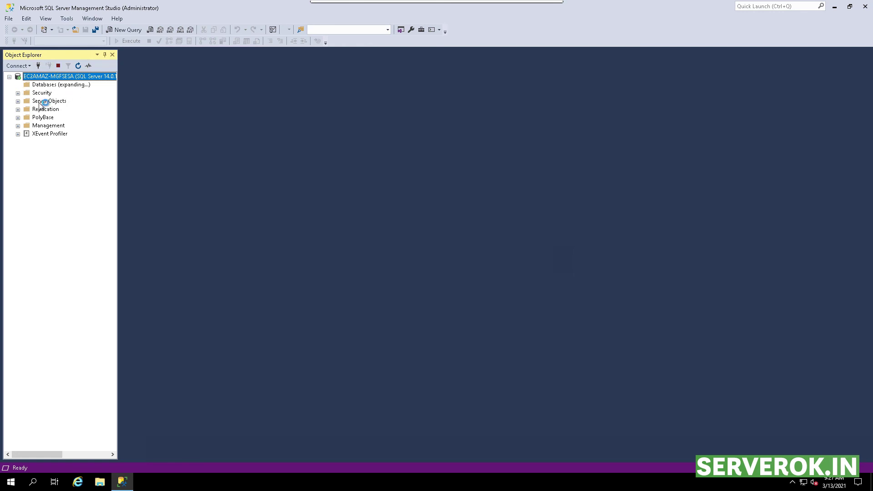